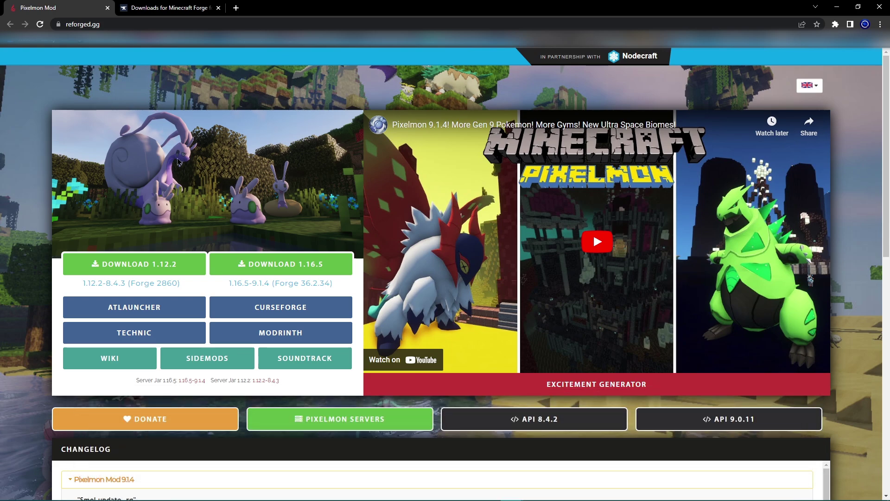
Download the Pixelmon mod for Minecraft 1.16.5 from reforged.gg
{"action": "left_click", "coordinate": [162, 9]}
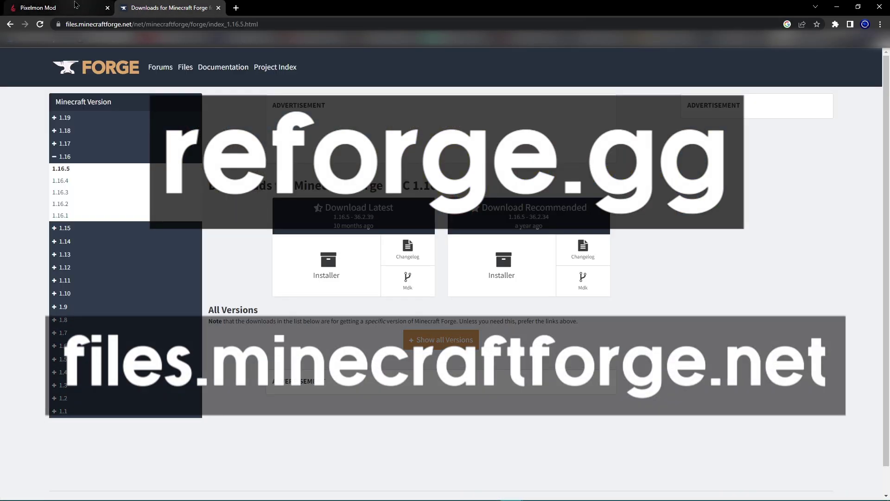
{"action": "left_click", "coordinate": [62, 5]}
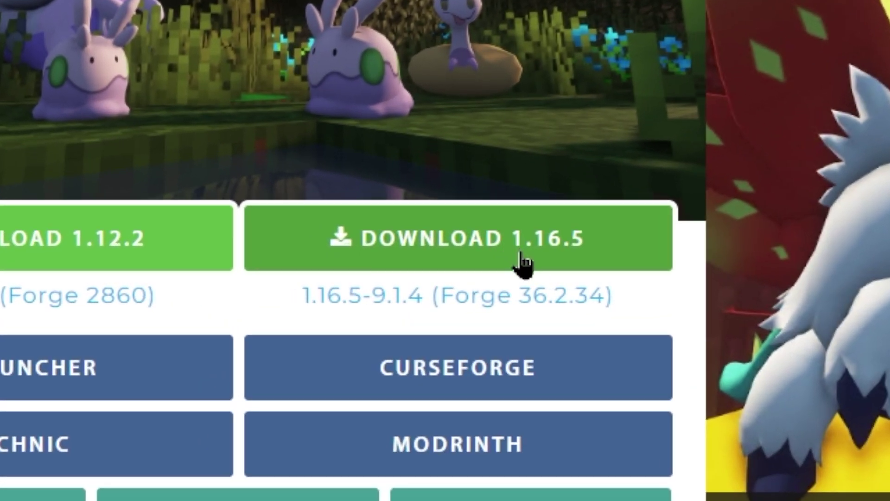
{"action": "left_click", "coordinate": [523, 262]}
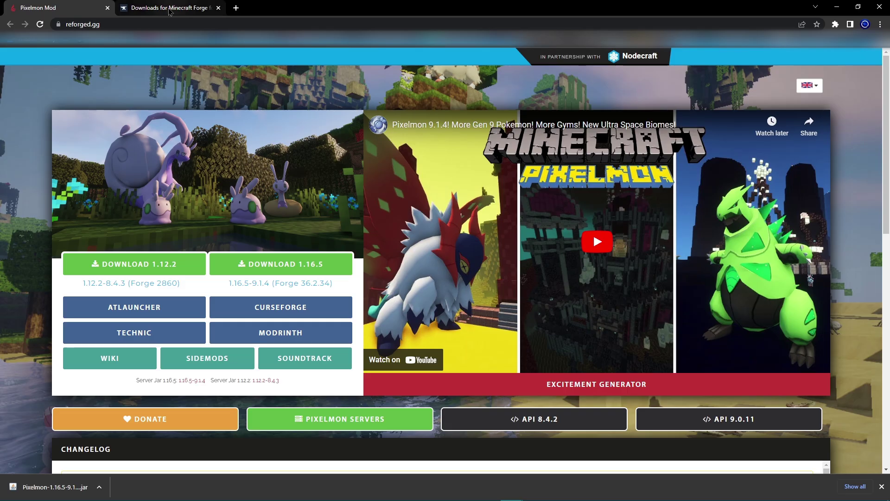
Download the recommended Forge 1.16.5 - 36.2.34 installer, skipping the advertisement page and closing it
{"action": "left_click", "coordinate": [169, 9]}
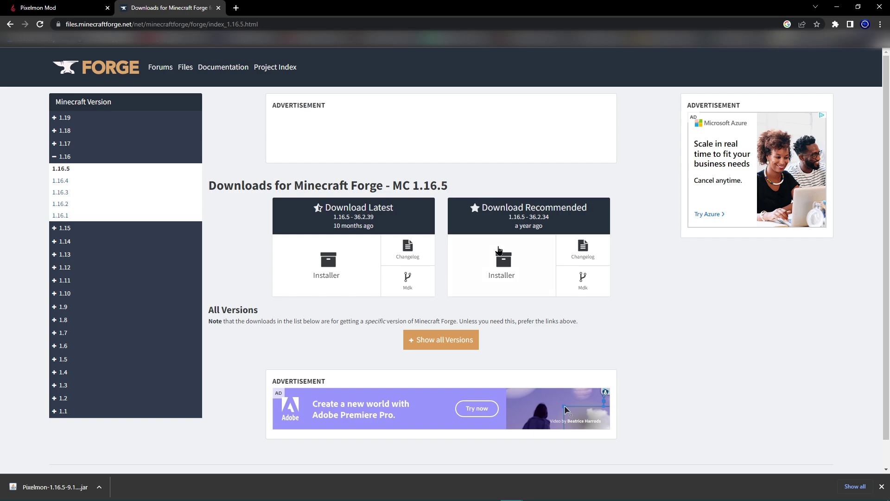
{"action": "left_click", "coordinate": [474, 253]}
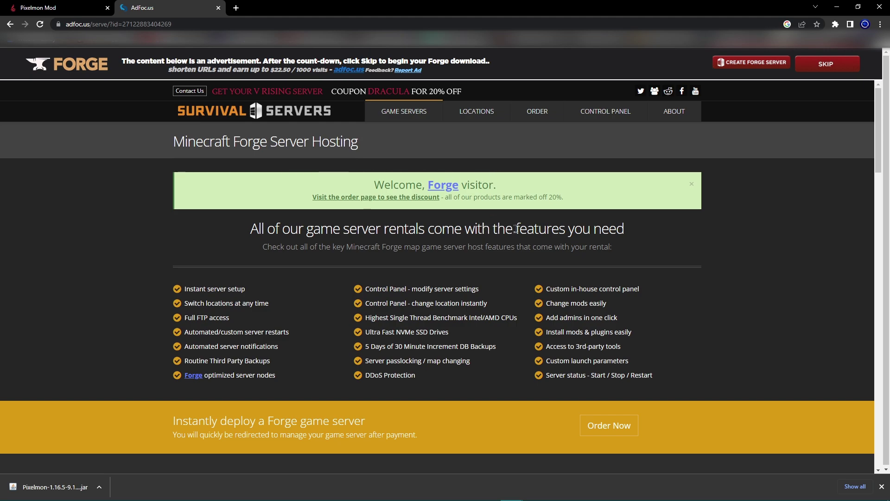
{"action": "left_click", "coordinate": [828, 70]}
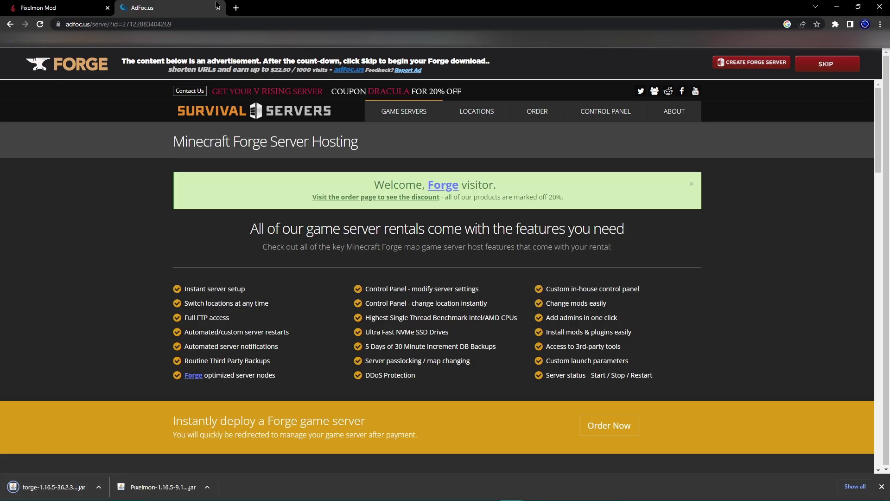
{"action": "left_click", "coordinate": [218, 8]}
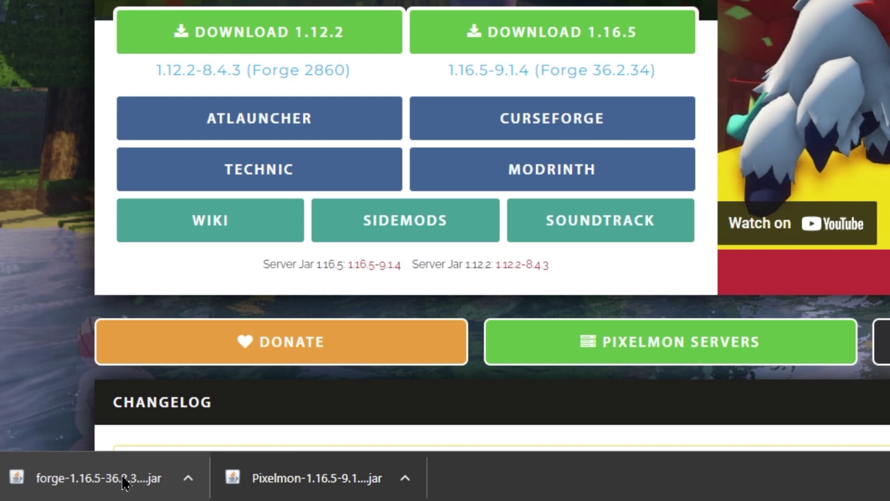
Run the downloaded Forge installer and install the 1.16.5-forge-36.2.34 client profile
{"action": "left_click", "coordinate": [67, 488]}
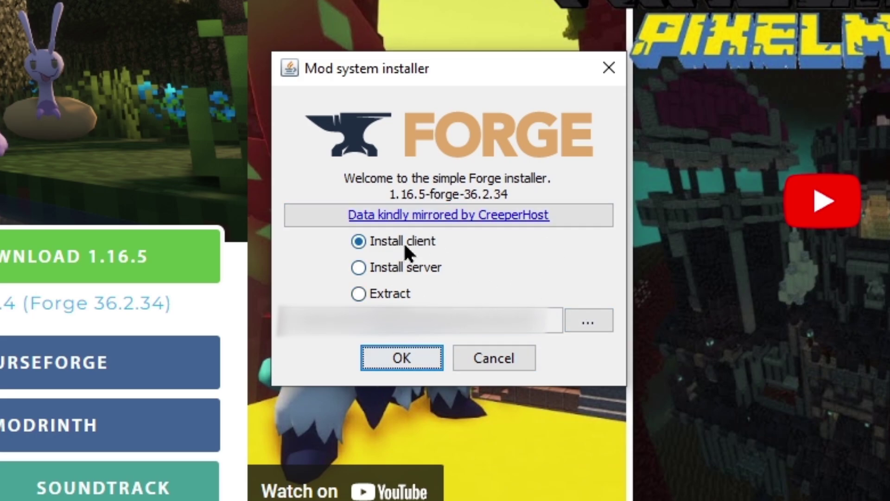
{"action": "left_click", "coordinate": [407, 354]}
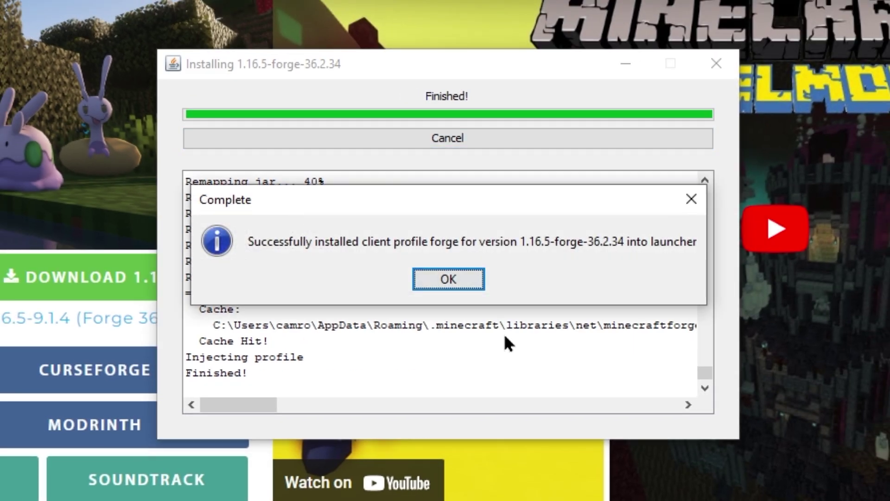
{"action": "left_click", "coordinate": [448, 278]}
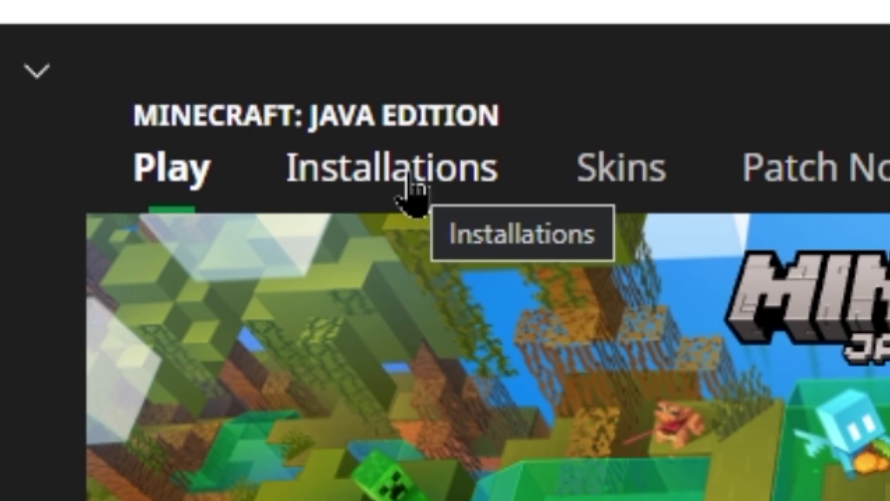
Switch to Minecraft Launcher and look through the Java Edition installations for the Forge 1.16.5 profile
{"action": "left_click", "coordinate": [317, 82]}
{"action": "scroll", "coordinate": [354, 189], "scroll_direction": "down", "scroll_amount": 6}
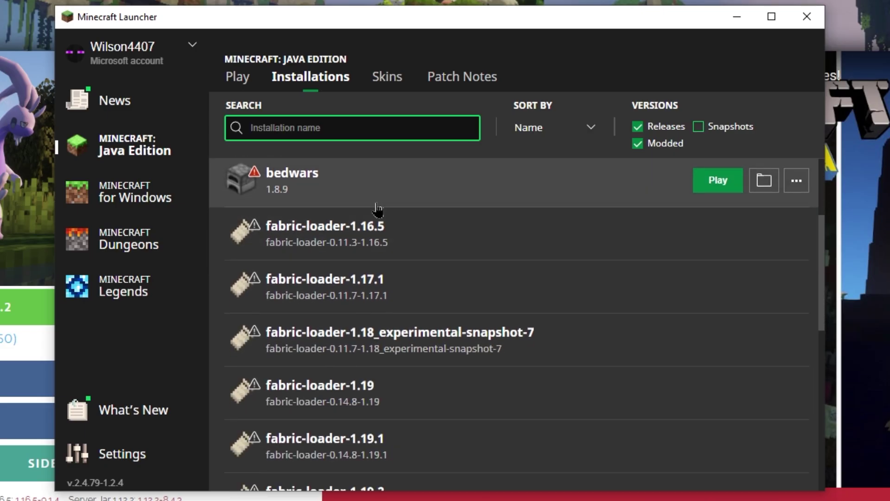
{"action": "scroll", "coordinate": [380, 215], "scroll_direction": "down", "scroll_amount": 3}
{"action": "scroll", "coordinate": [388, 246], "scroll_direction": "down", "scroll_amount": 2}
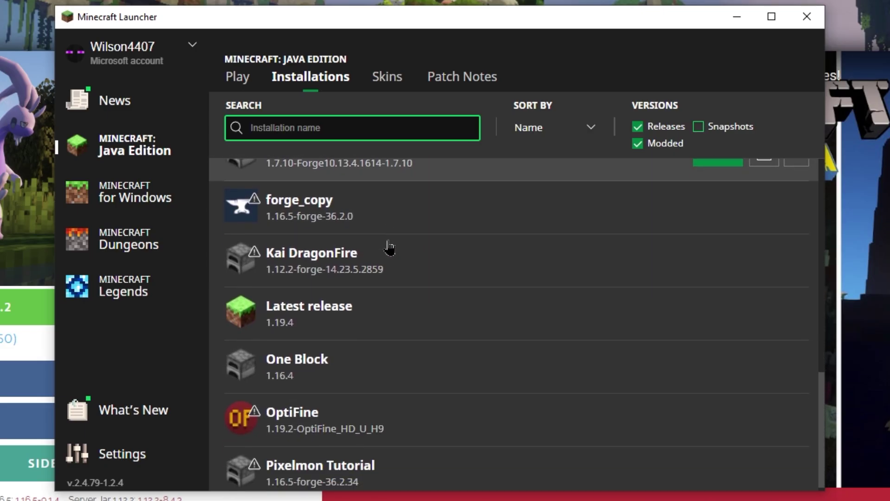
{"action": "scroll", "coordinate": [326, 204], "scroll_direction": "up", "scroll_amount": 2}
{"action": "scroll", "coordinate": [326, 204], "scroll_direction": "up", "scroll_amount": 3}
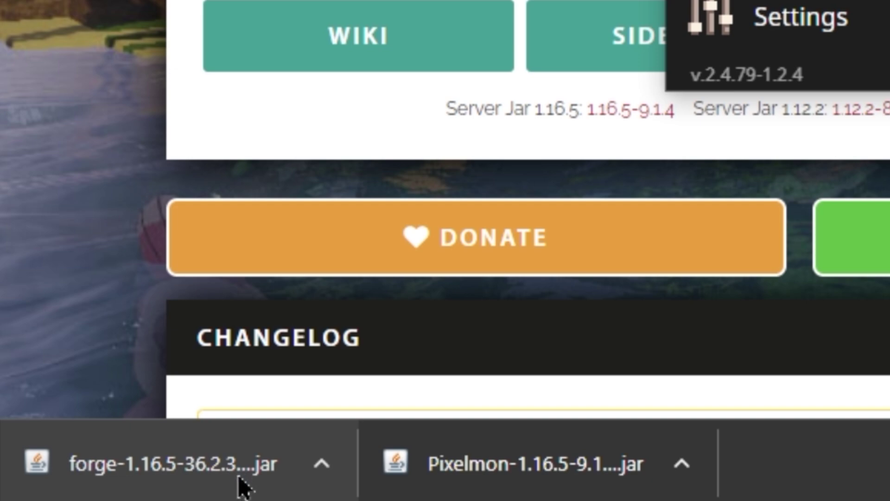
Create a new folder named mods in the .minecraft folder
{"action": "mouse_move", "coordinate": [325, 327]}
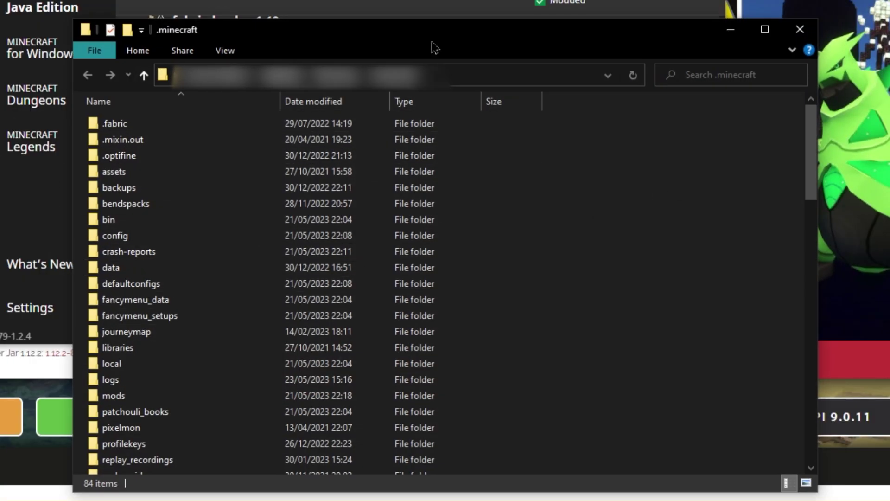
{"action": "scroll", "coordinate": [181, 216], "scroll_direction": "down", "scroll_amount": 6}
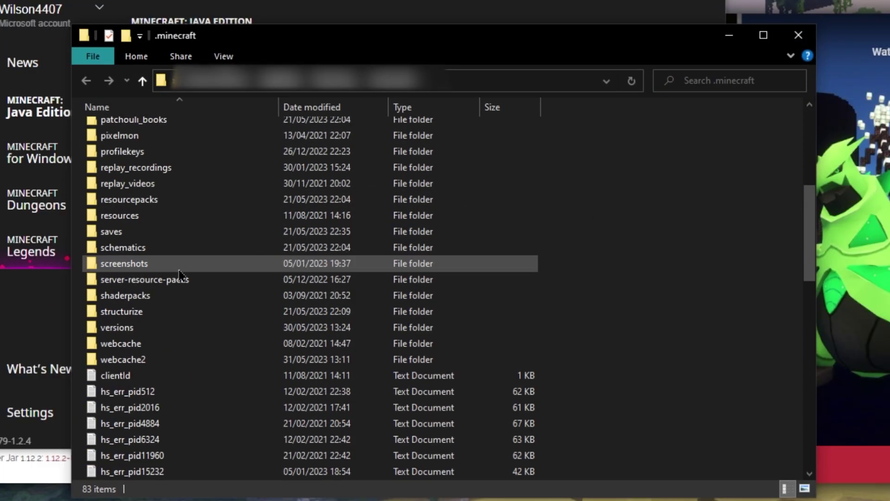
{"action": "scroll", "coordinate": [228, 272], "scroll_direction": "up", "scroll_amount": 6}
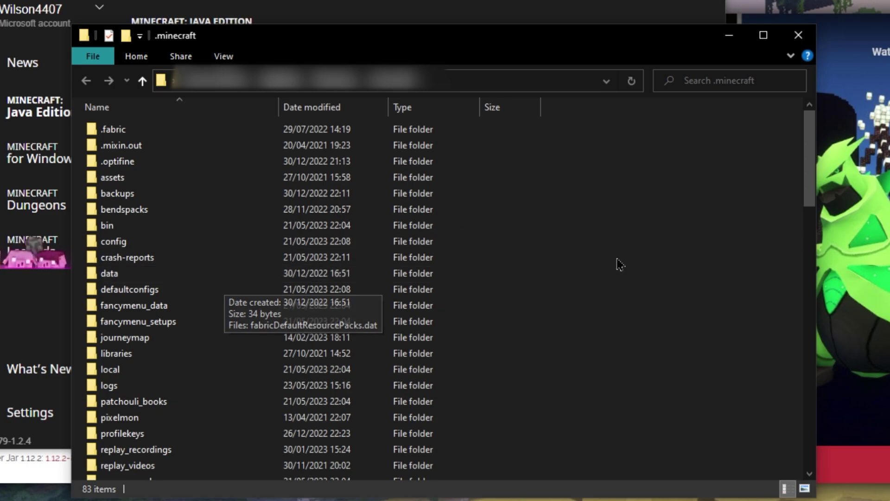
{"action": "right_click", "coordinate": [590, 259]}
{"action": "mouse_move", "coordinate": [668, 445]}
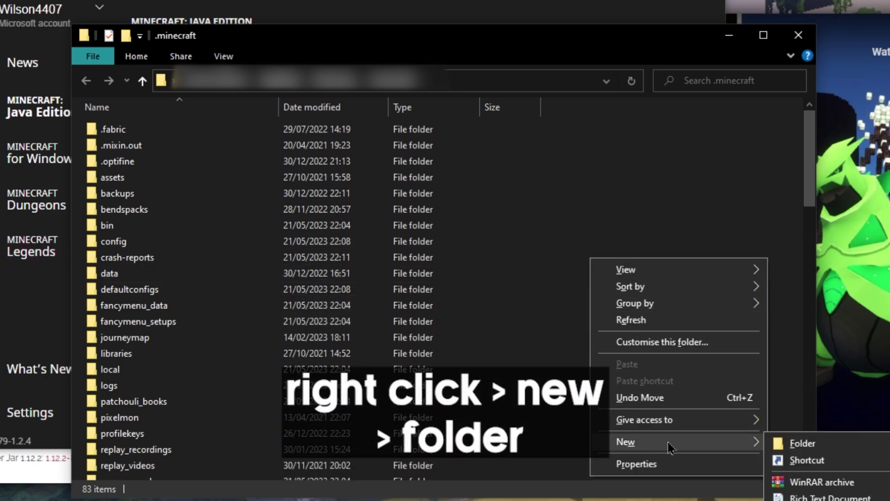
{"action": "left_click", "coordinate": [789, 443]}
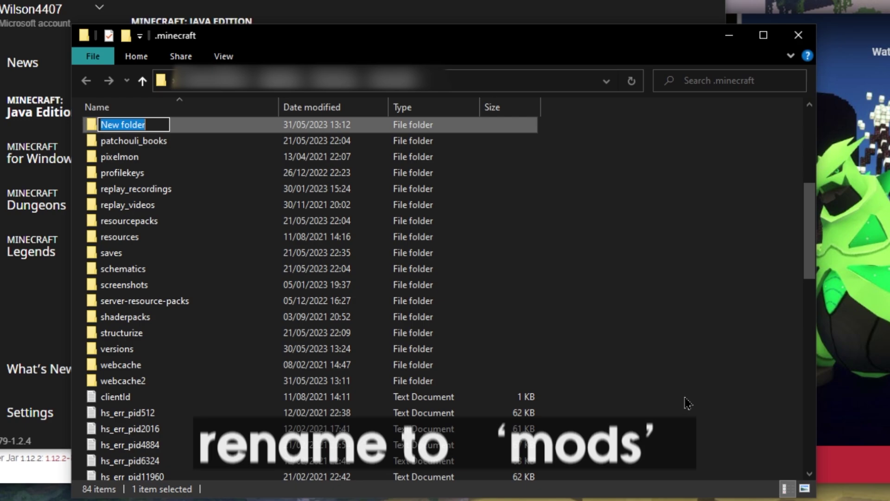
{"action": "type", "text": "mods"}
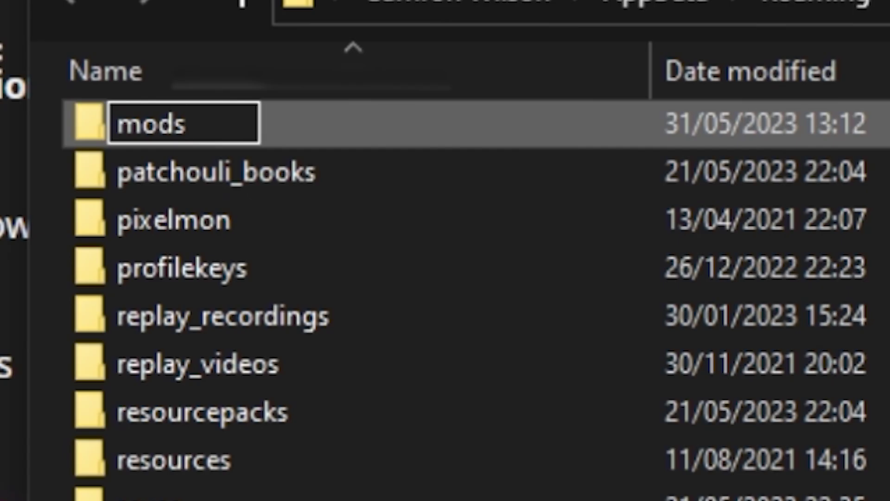
{"action": "key", "text": "Return"}
Open the mods folder and copy the downloaded Pixelmon 1.16.5 jar file into it
{"action": "scroll", "coordinate": [252, 314], "scroll_direction": "up", "scroll_amount": 2}
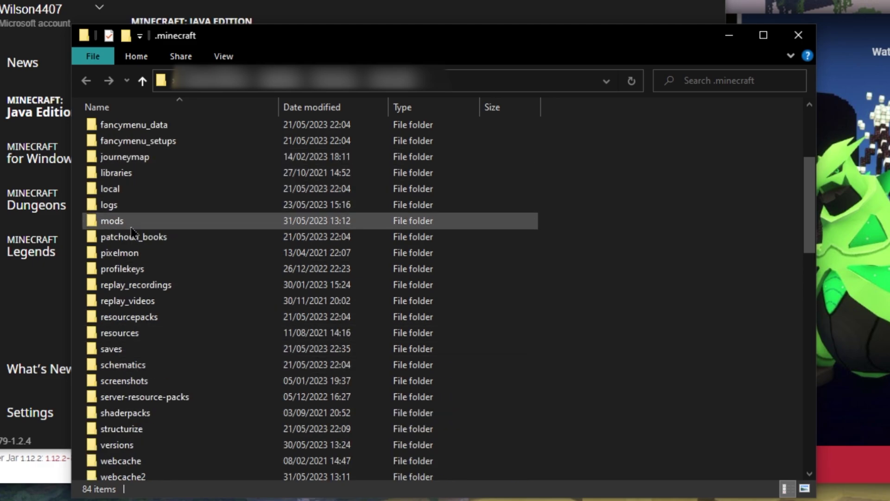
{"action": "double_click", "coordinate": [132, 222]}
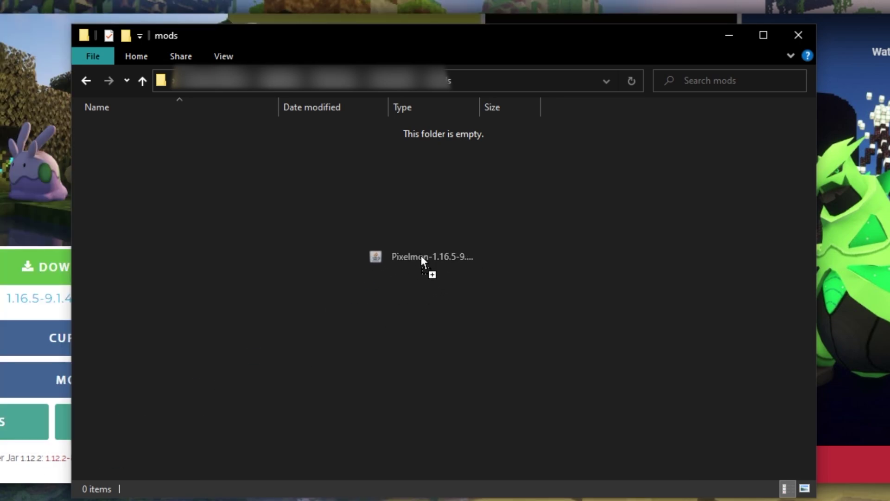
{"action": "left_click_drag", "start_coordinate": [432, 272], "coordinate": [320, 217]}
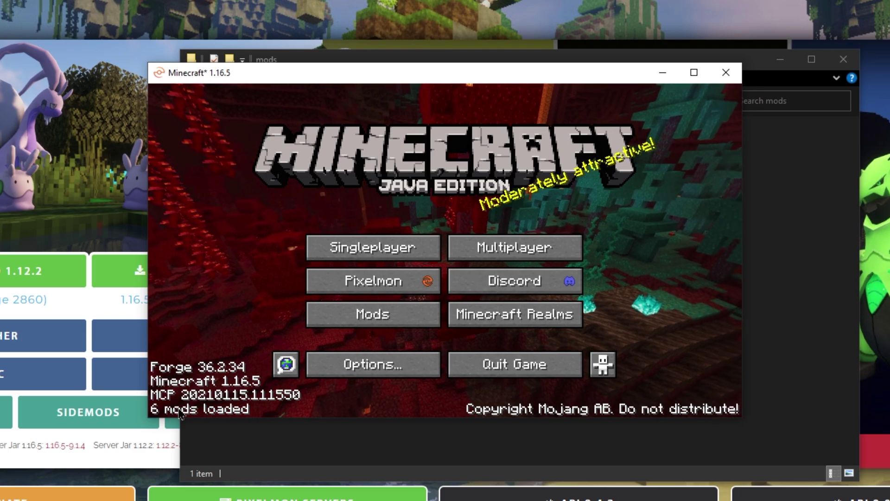
Check Minecraft's list of loaded mods in a maximized window, examining the Pixelmon Mod details
{"action": "left_click", "coordinate": [383, 315]}
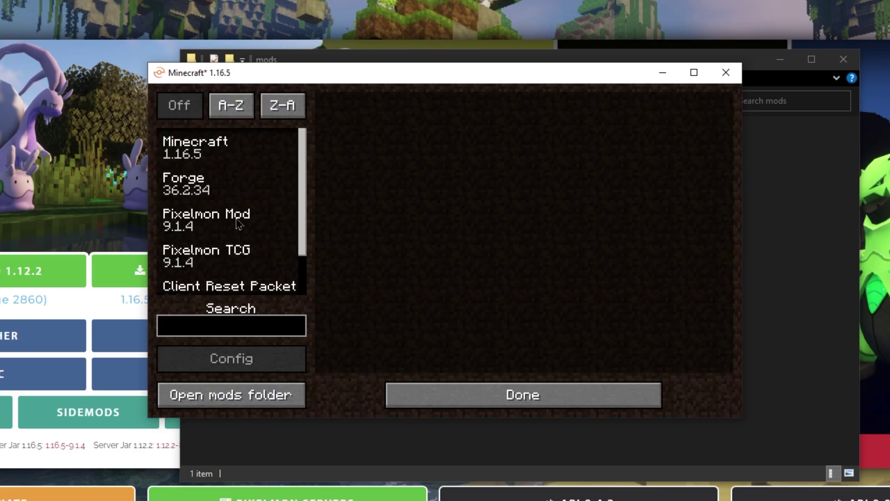
{"action": "scroll", "coordinate": [245, 204], "scroll_direction": "down", "scroll_amount": 3}
{"action": "scroll", "coordinate": [227, 222], "scroll_direction": "up", "scroll_amount": 3}
{"action": "left_click", "coordinate": [694, 72]}
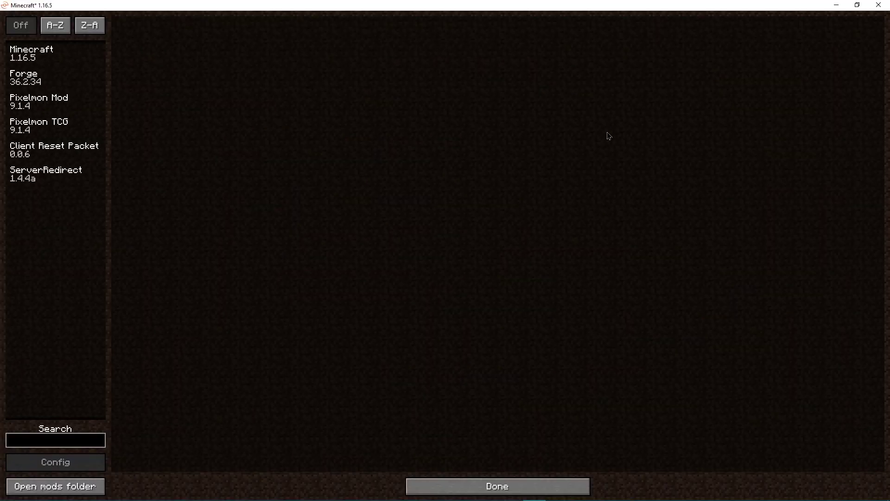
{"action": "left_click", "coordinate": [47, 105]}
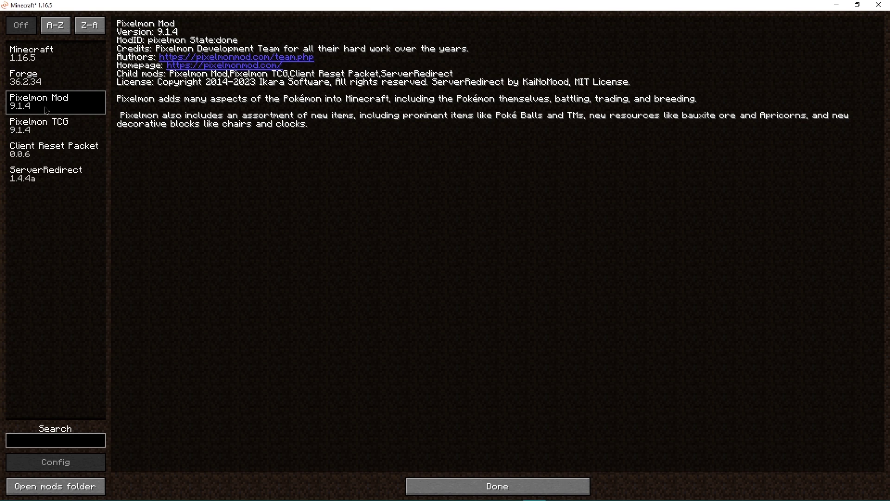
{"action": "left_click", "coordinate": [497, 486]}
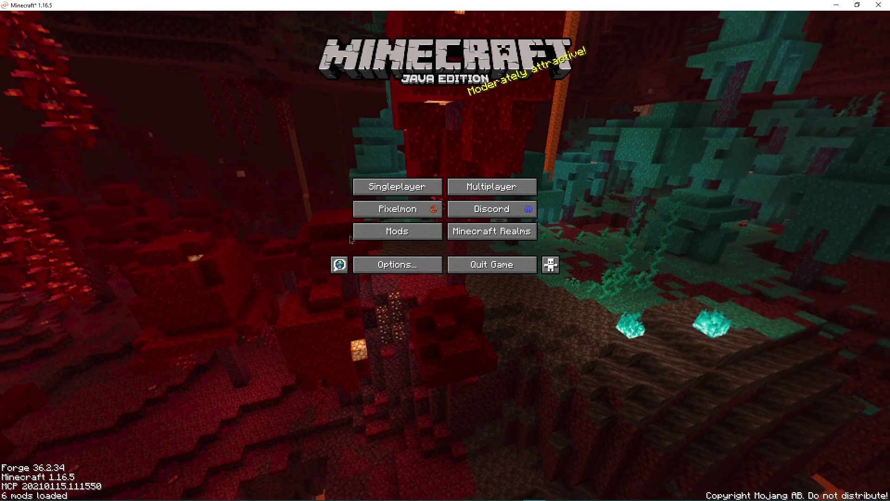
{"action": "left_click", "coordinate": [384, 236]}
{"action": "left_click", "coordinate": [65, 112]}
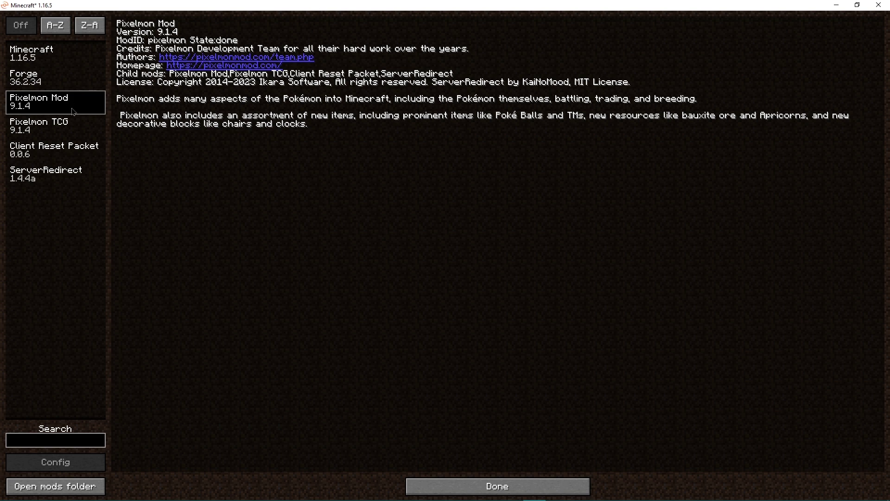
{"action": "left_click", "coordinate": [522, 483]}
Add a multiplayer server with the address play.smashmc.co, keeping the default server name
{"action": "left_click", "coordinate": [457, 186]}
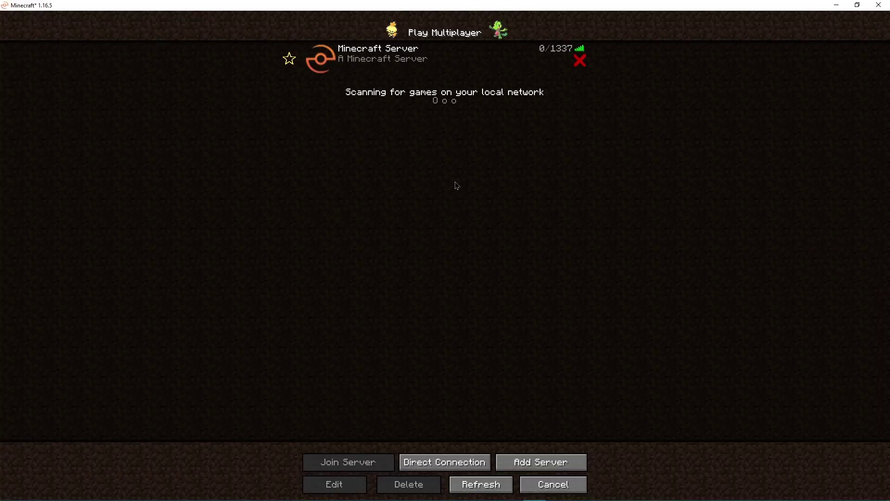
{"action": "left_click", "coordinate": [527, 462]}
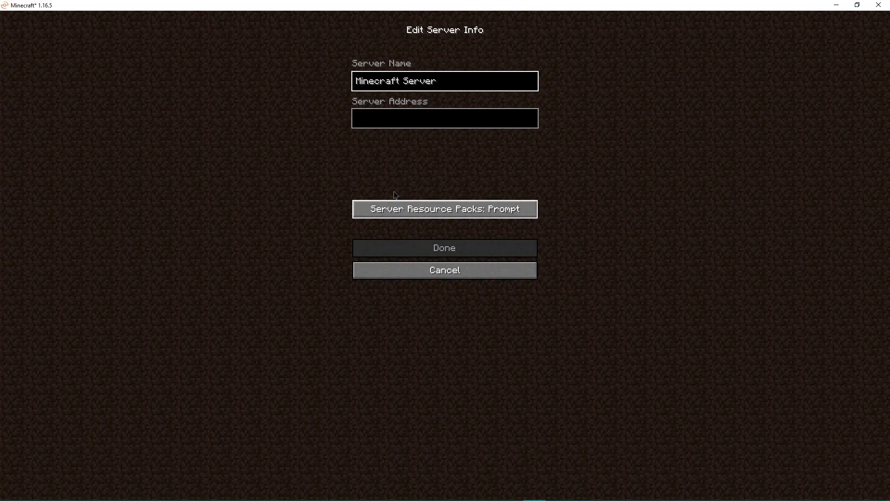
{"action": "left_click", "coordinate": [395, 121]}
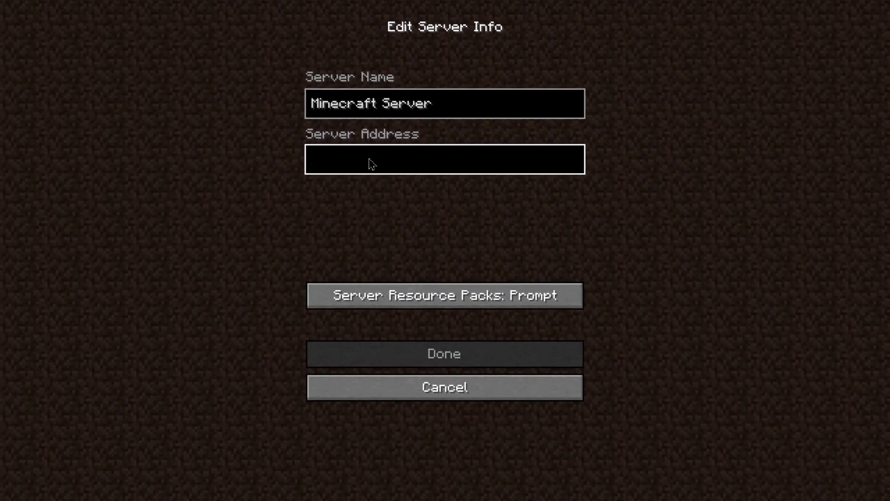
{"action": "type", "text": "play.smashm"}
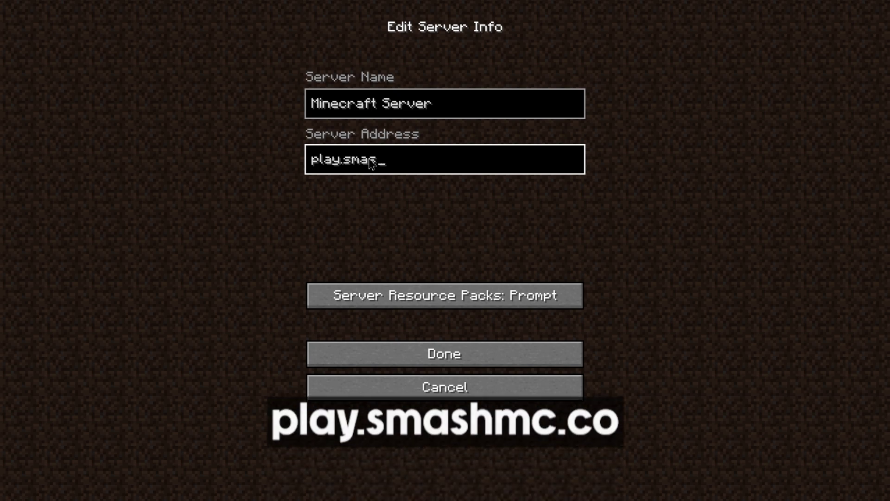
{"action": "type", "text": "c.co"}
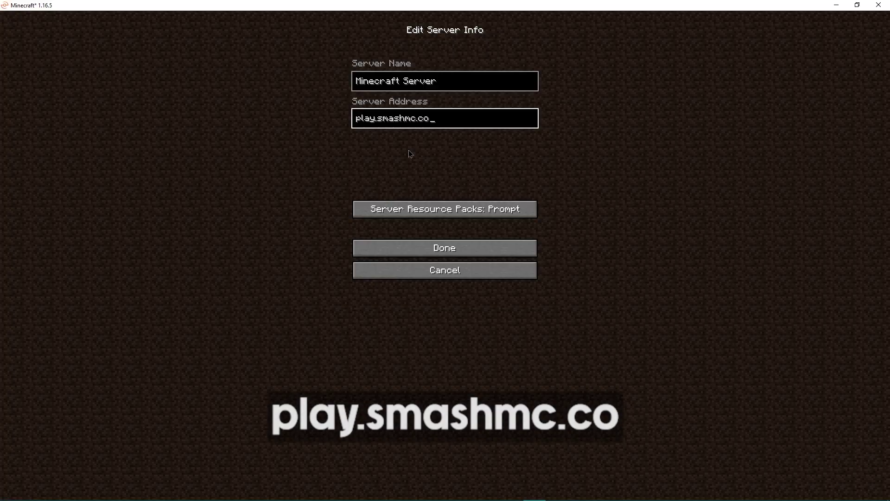
{"action": "left_click", "coordinate": [492, 360]}
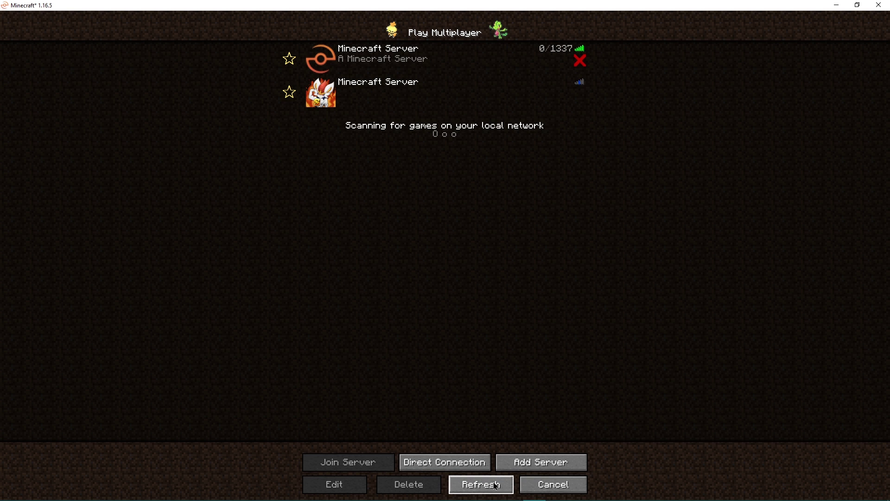
Join the newly added play.smashmc.co server and use the held item in its lobby
{"action": "double_click", "coordinate": [415, 106]}
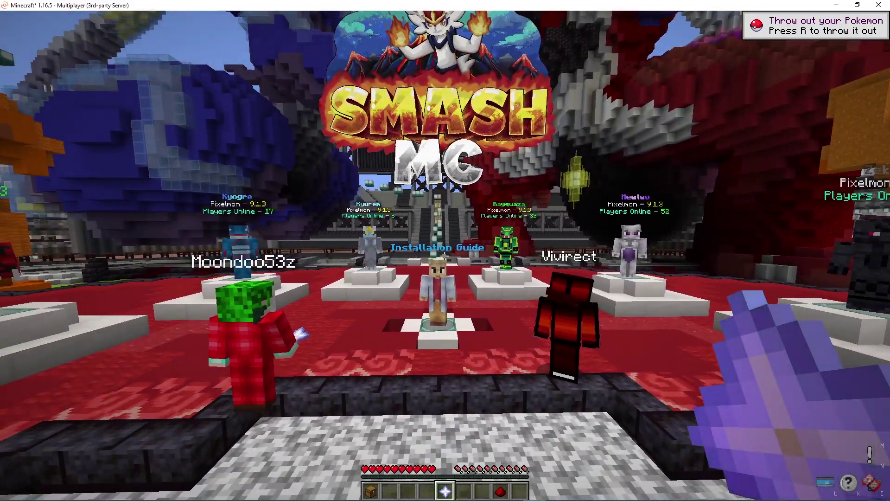
{"action": "right_click", "coordinate": [445, 250]}
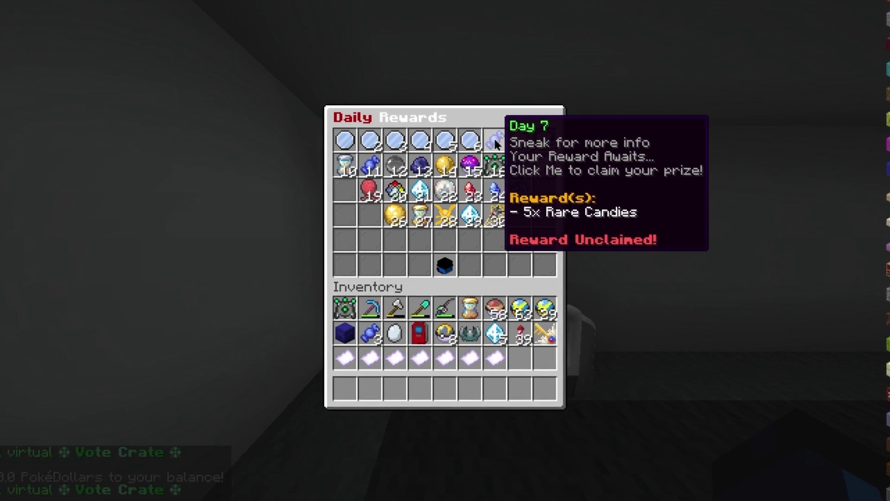
Claim the Day 7 daily reward of 5x Rare Candies and close the Daily Rewards window
{"action": "left_click", "coordinate": [495, 144]}
{"action": "key", "text": "Escape"}
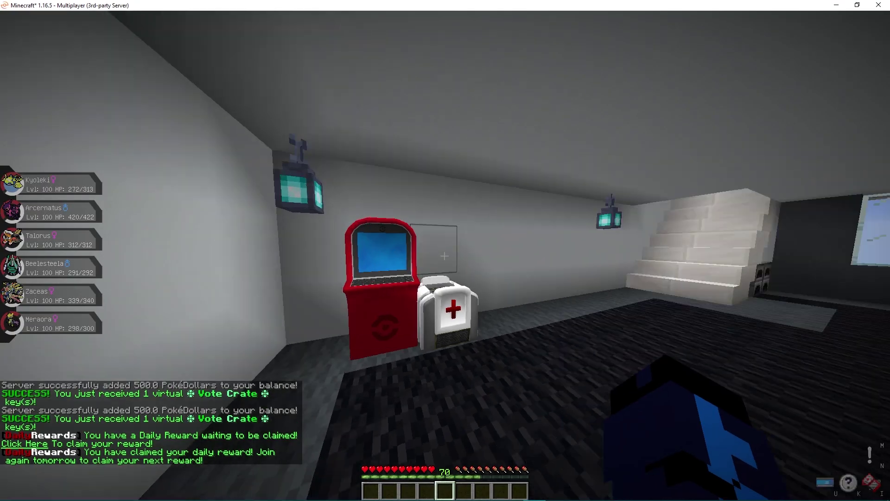
Show the server's online player list and leave the house through the wooden door to the grass beside the pool
{"action": "key", "text": "Tab"}
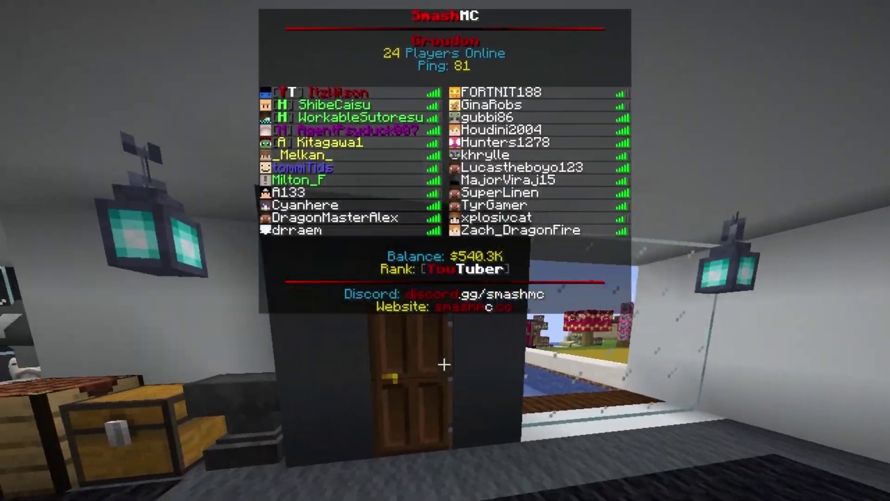
{"action": "right_click", "coordinate": [444, 365]}
{"action": "key", "text": "w"}
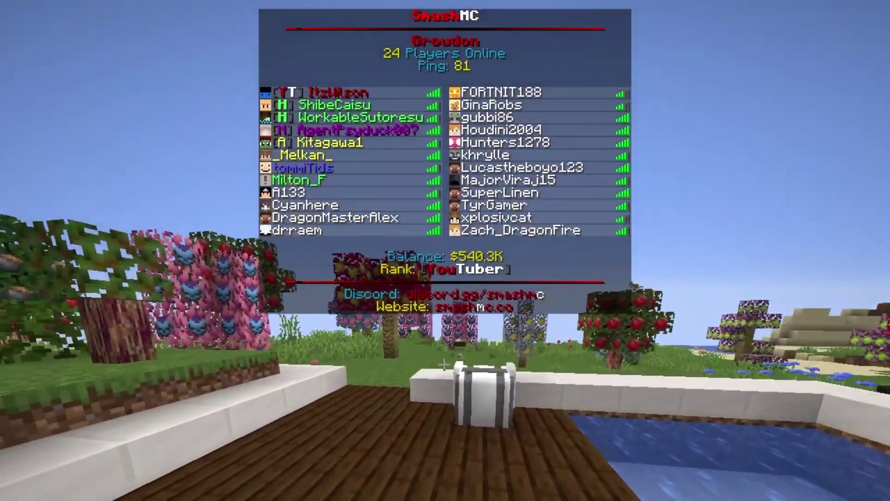
{"action": "key", "text": "w"}
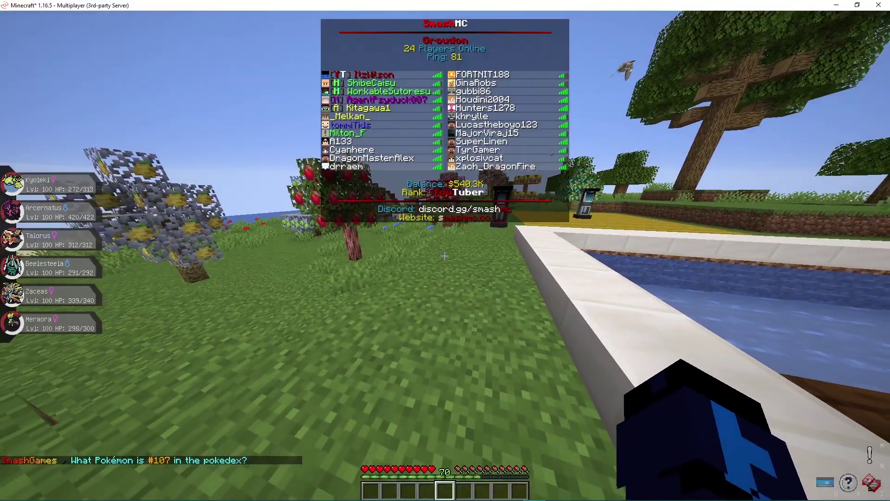
Send out Kyoleki beside the pool and retrieve it, and send out Arcernatus in its place
{"action": "key", "text": "r"}
{"action": "key", "text": "w"}
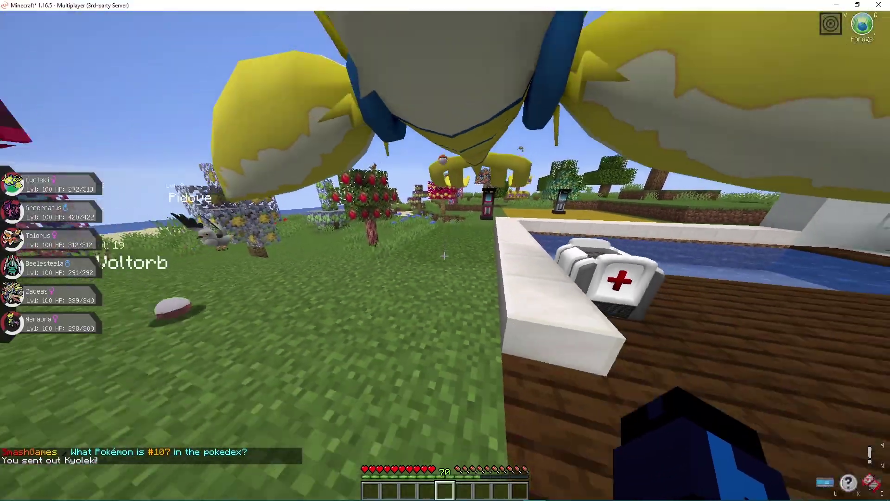
{"action": "key", "text": "s"}
{"action": "key", "text": "r"}
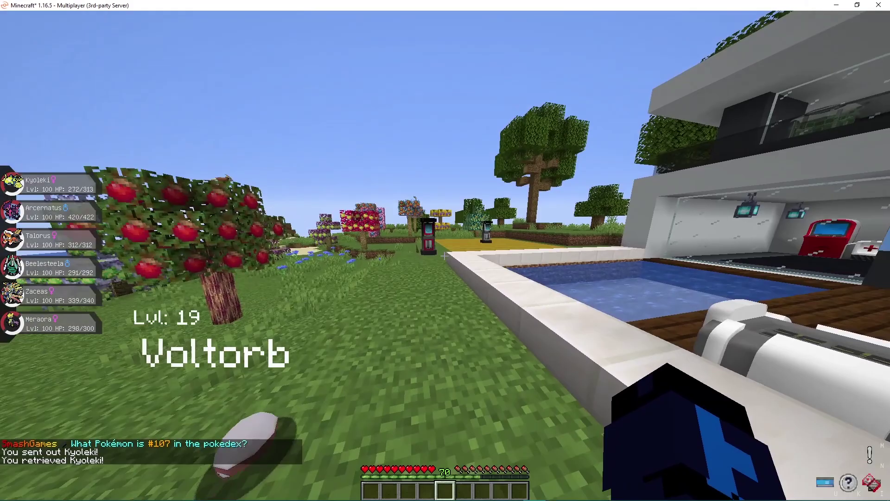
{"action": "key", "text": "s"}
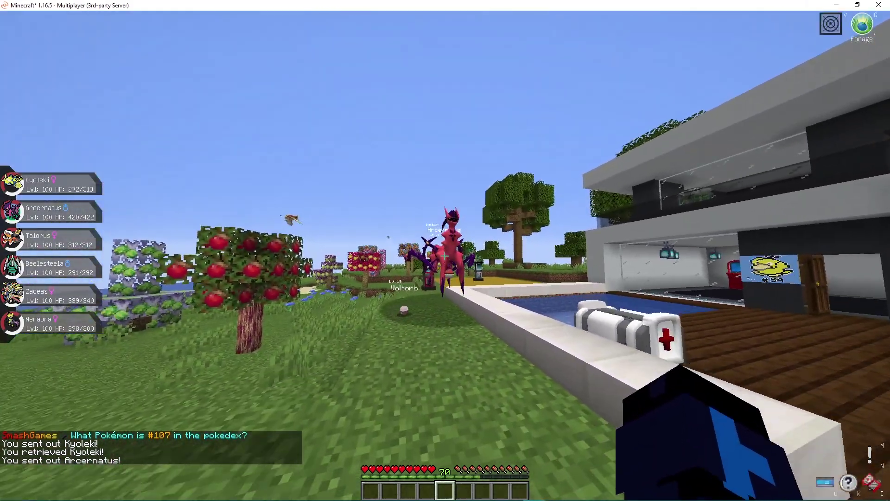
{"action": "key", "text": "w"}
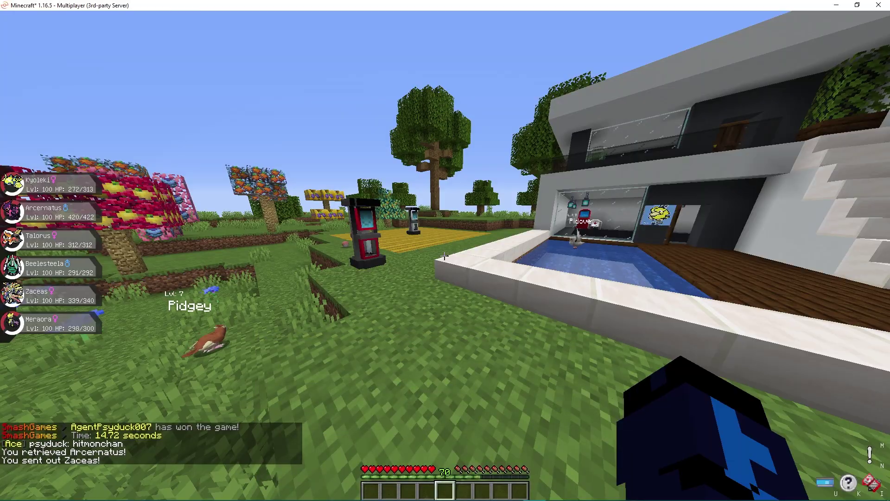
Send out Zaceas on the grass by the pool and move around to view it from the front
{"action": "key", "text": "r"}
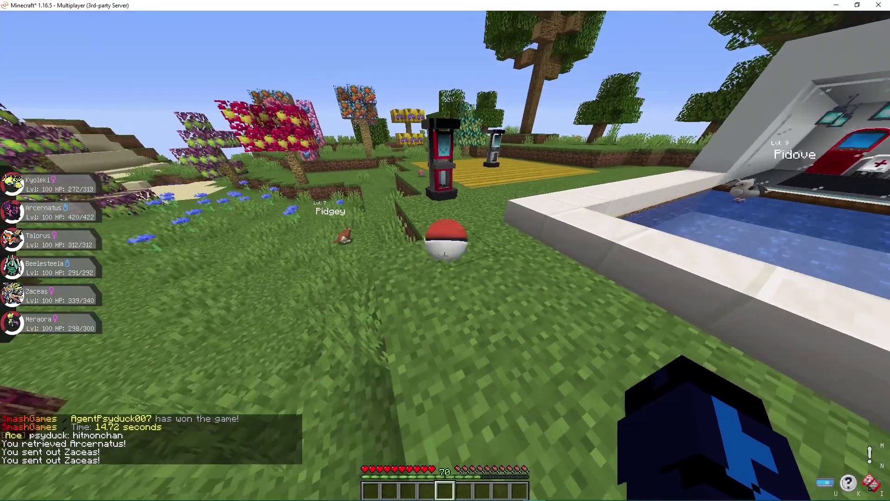
{"action": "key", "text": "s"}
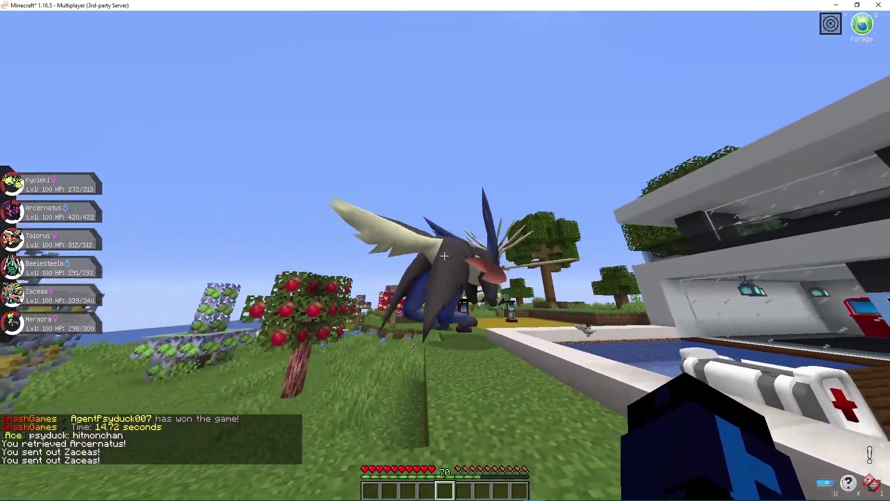
{"action": "key", "text": "w"}
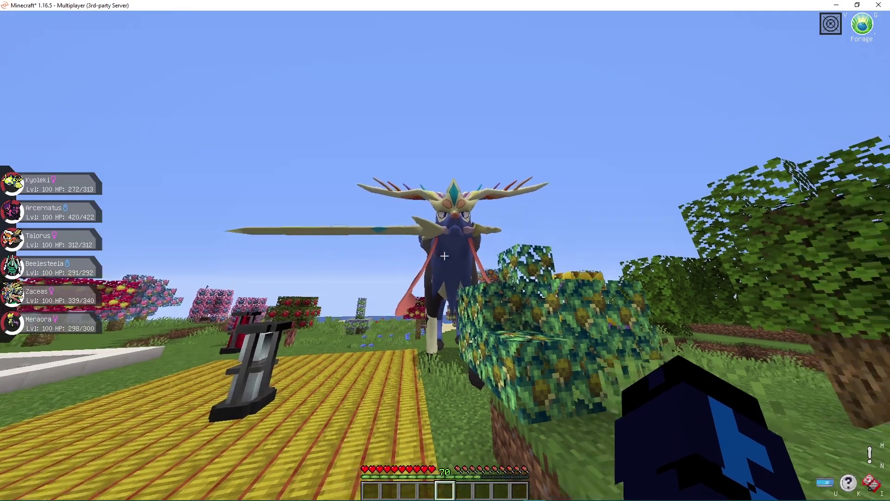
Send out Beelesteela, Zaceas and Meraora from the party near the yellow platform
{"action": "key", "text": "r"}
{"action": "key", "text": "r"}
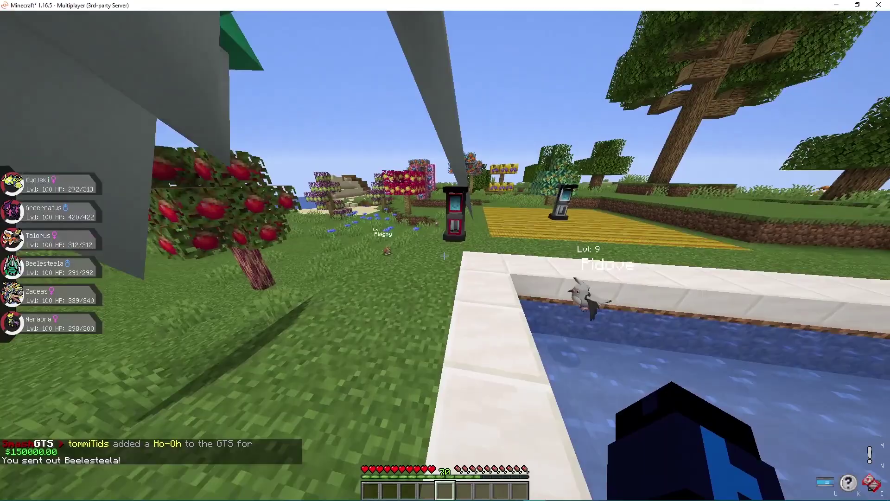
{"action": "key", "text": "r"}
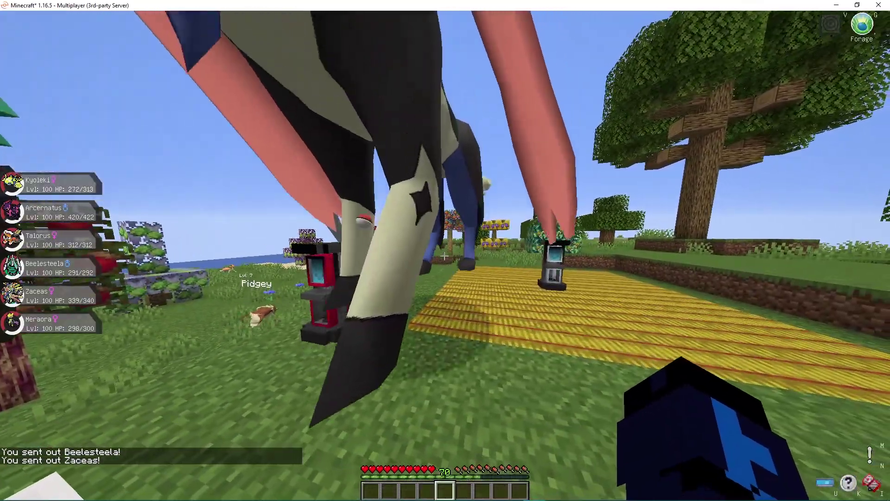
{"action": "key", "text": "r"}
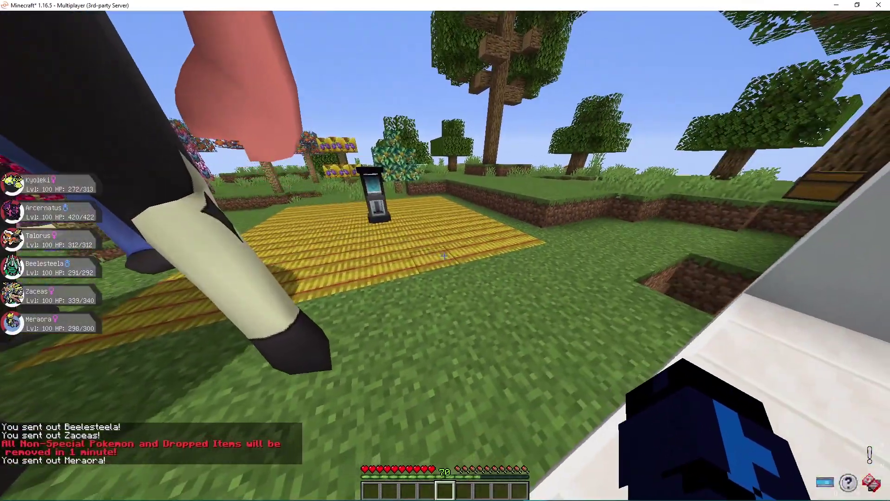